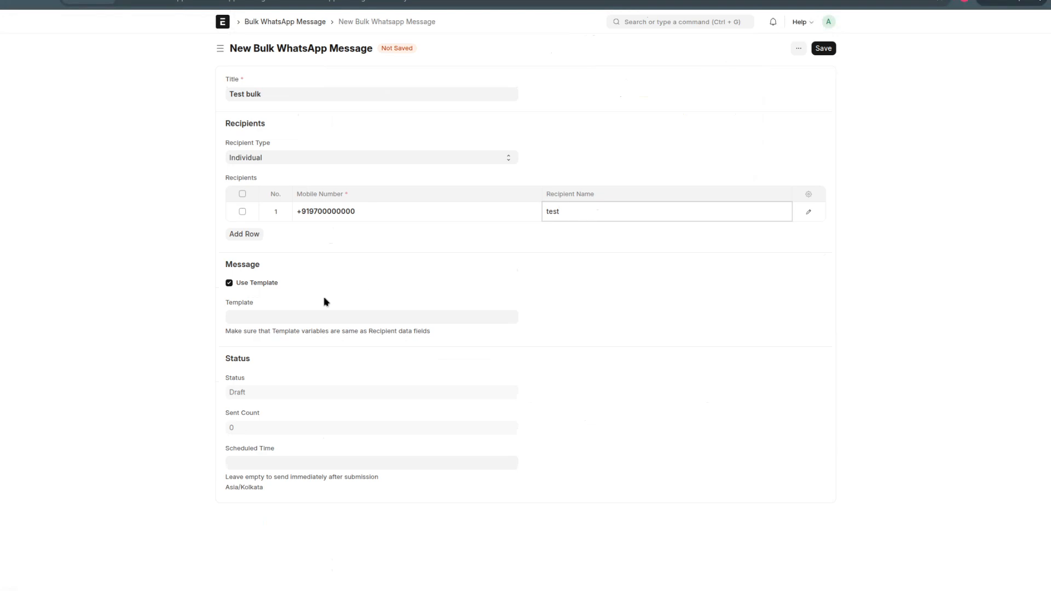
Step: Select the hello_world-en_US template for the Test bulk message and save the document
click(274, 318)
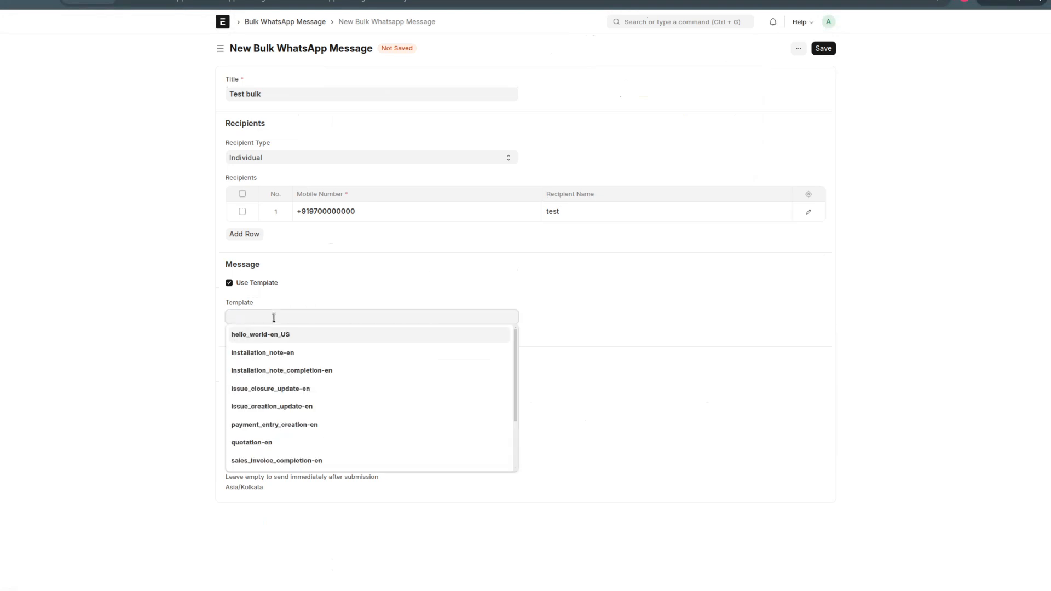
click(278, 335)
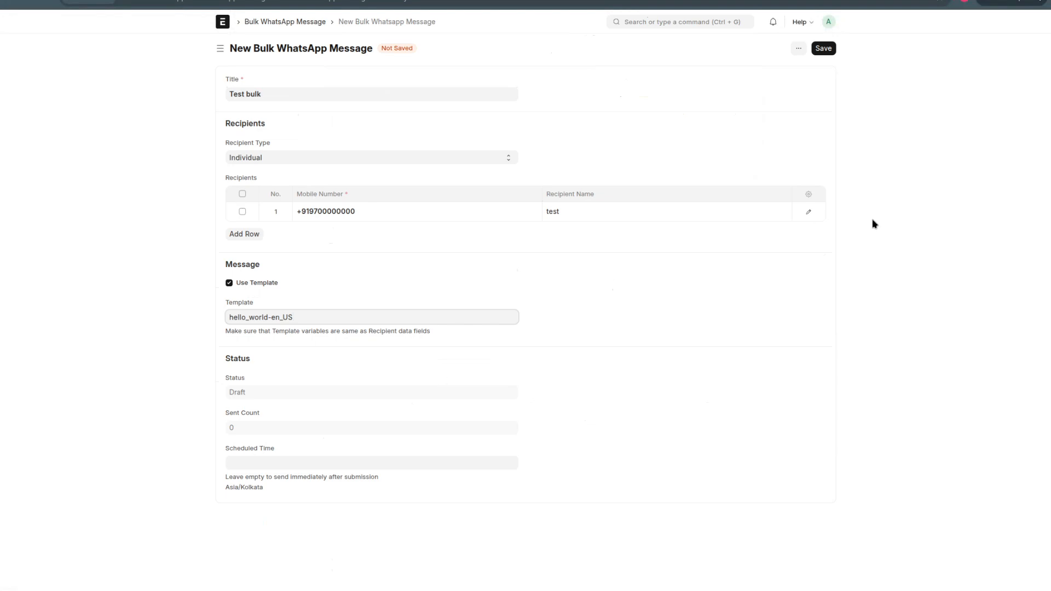
click(823, 48)
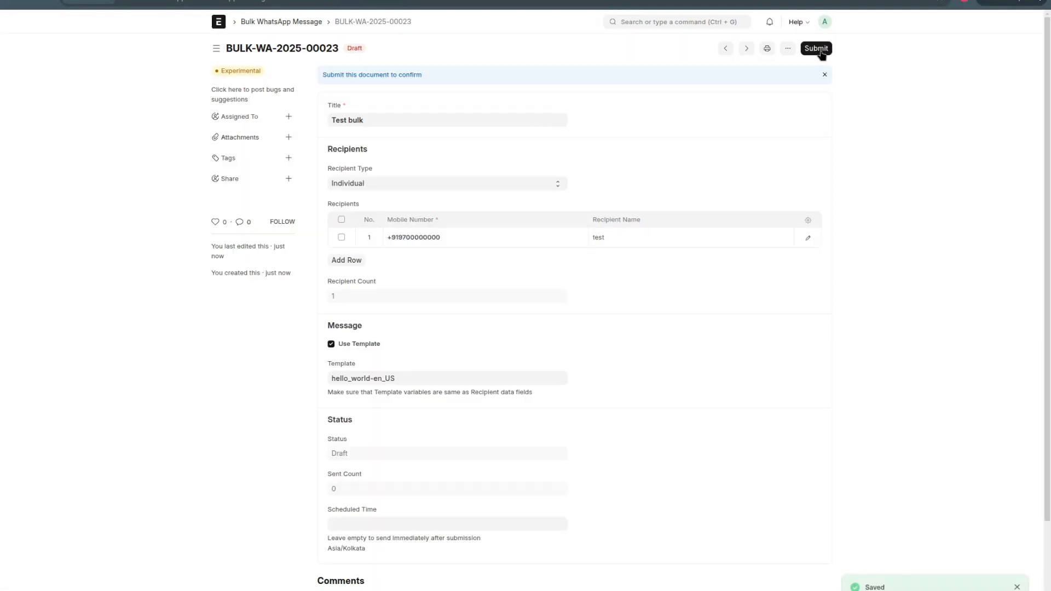
Step: Submit the bulk WhatsApp message permanently and check its sending progress
click(818, 49)
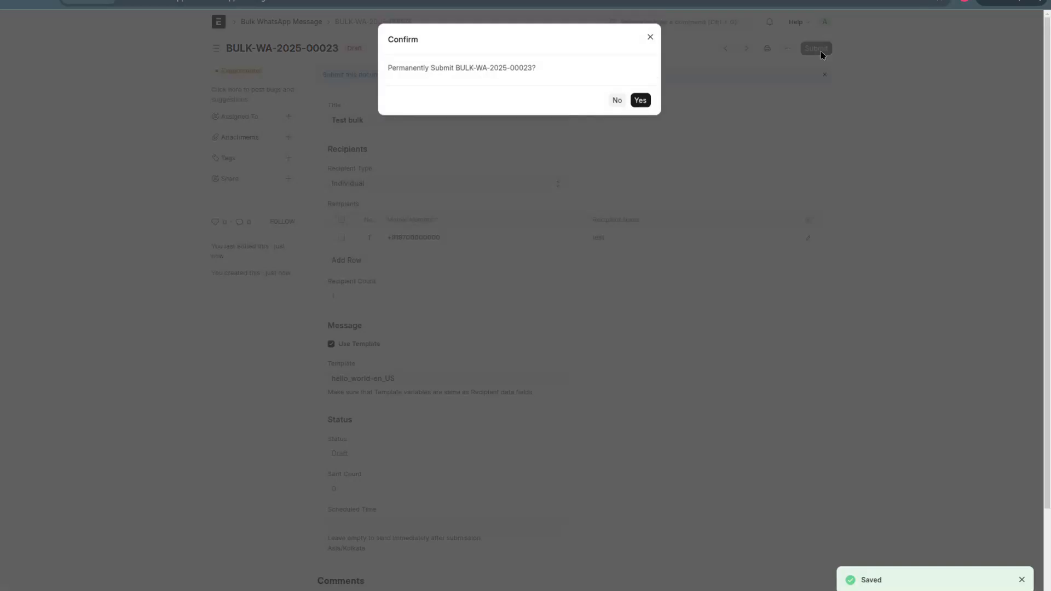
click(645, 101)
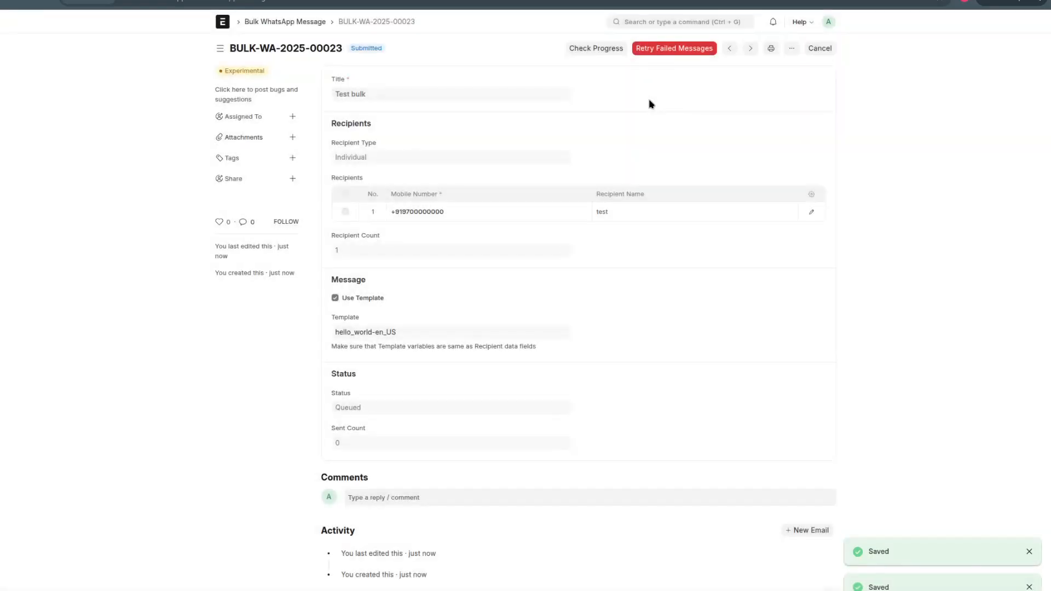
click(595, 51)
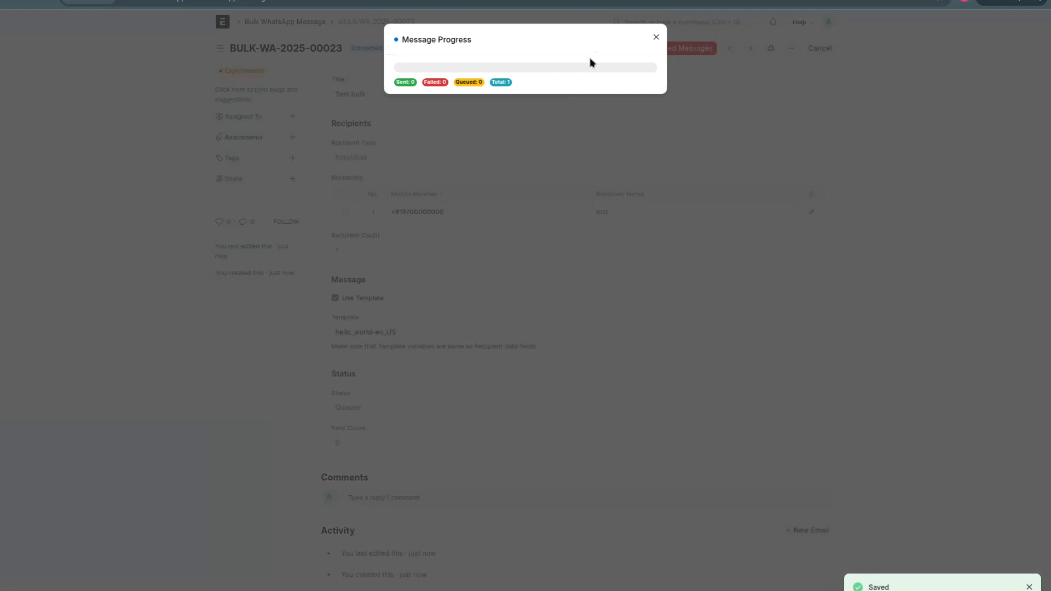
click(651, 38)
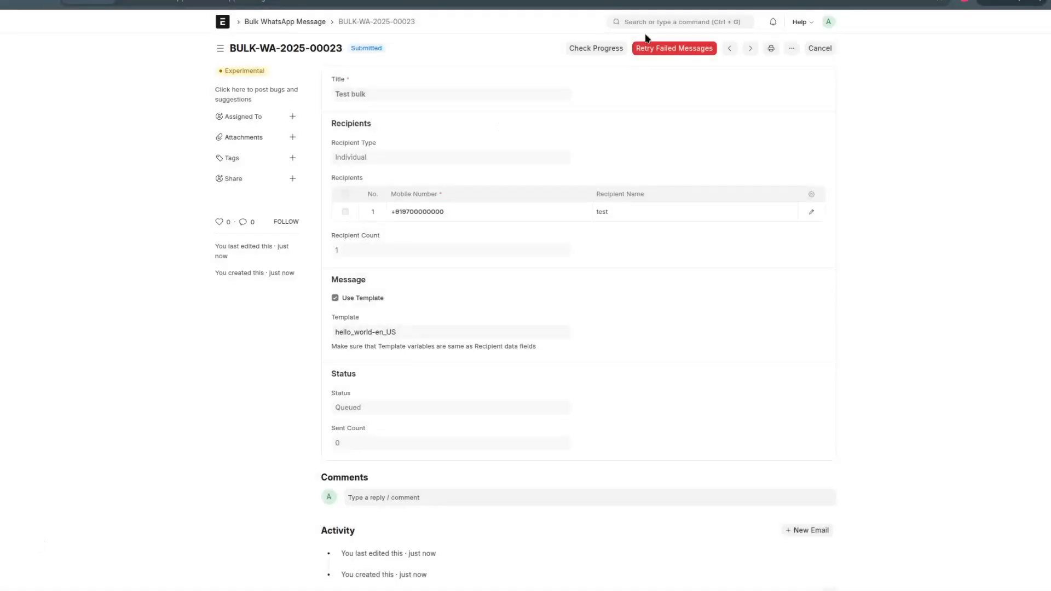
Step: Find the WhatsApp Recipient List records with a "whatsapp re" search and start a new recipient list
click(677, 22)
text(whatsa)
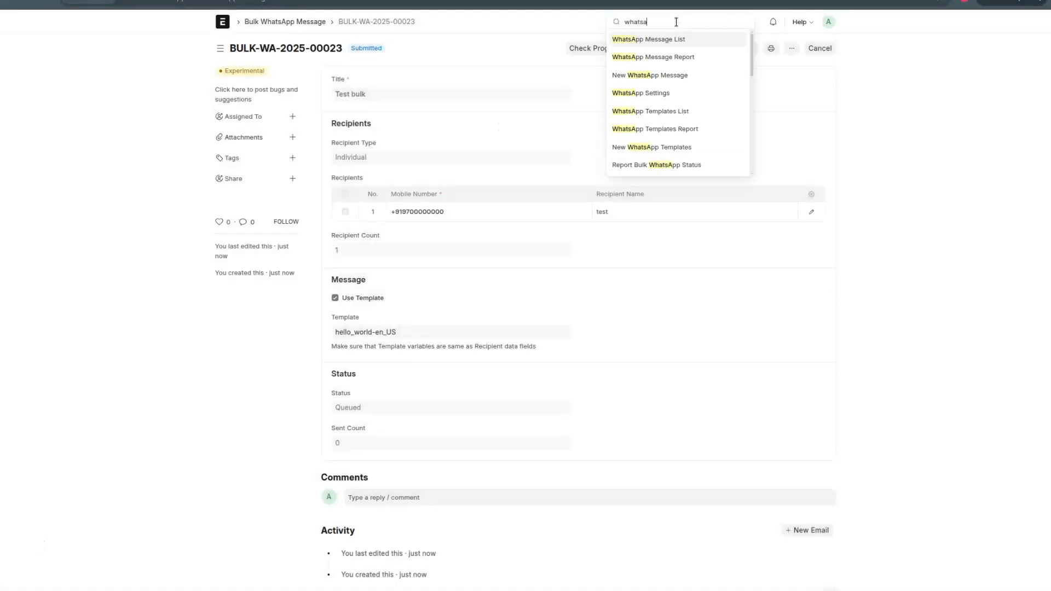
text(pp re)
key(Return)
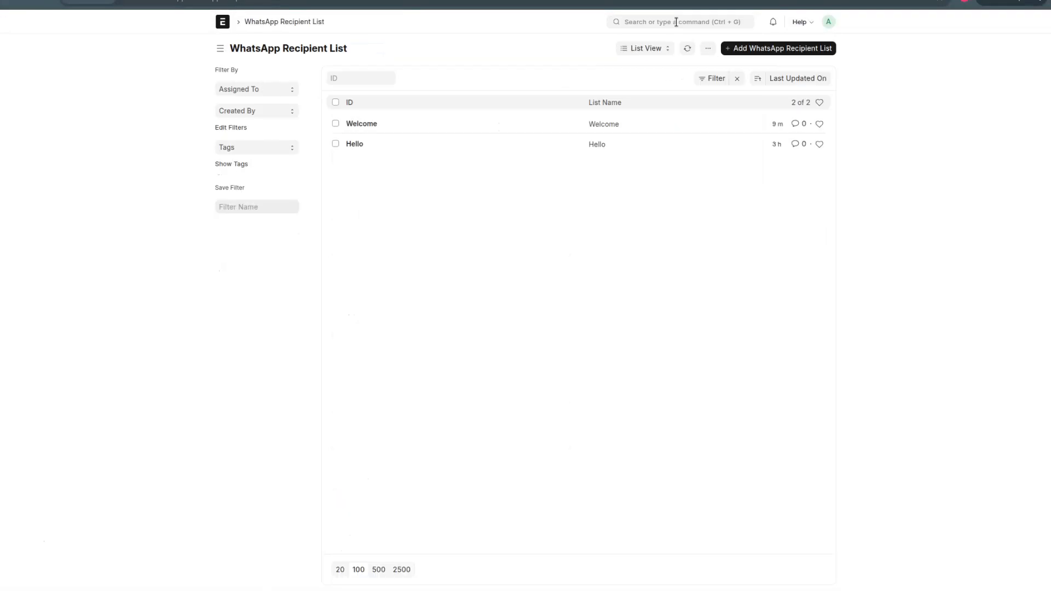
click(740, 53)
Step: Name the list Test and describe it with "add description if required" and "you can add recipients manually or import from any doctype"
text(Te)
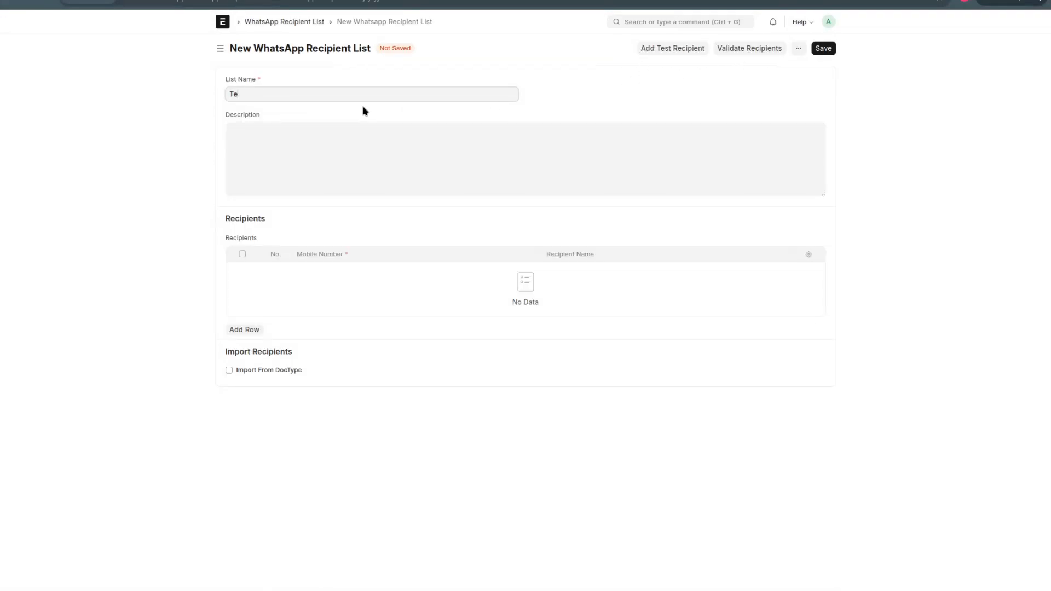
text(st)
click(347, 164)
text(add description if required)
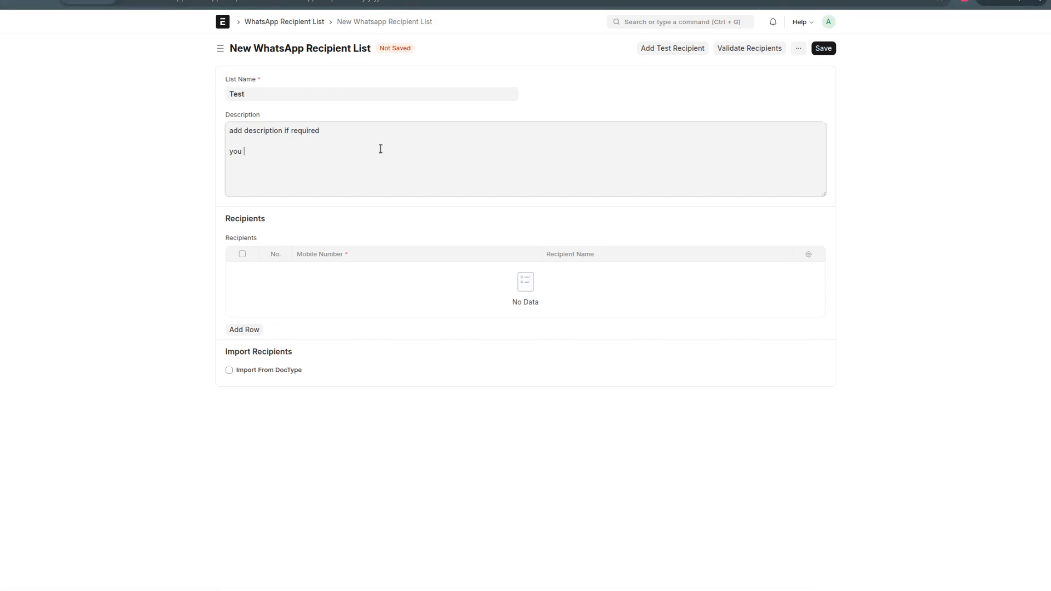
text(add recipients manually or import from any d)
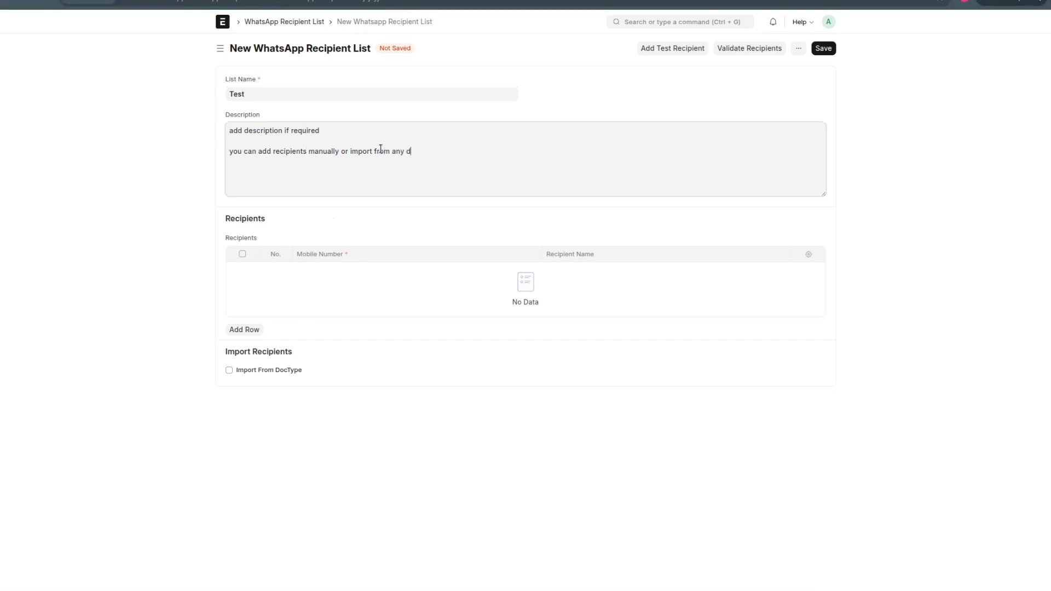
text(octype)
Step: Enable importing from the User DocType, with mobile_no as the mobile number field and full_name as the name field
click(239, 371)
click(264, 405)
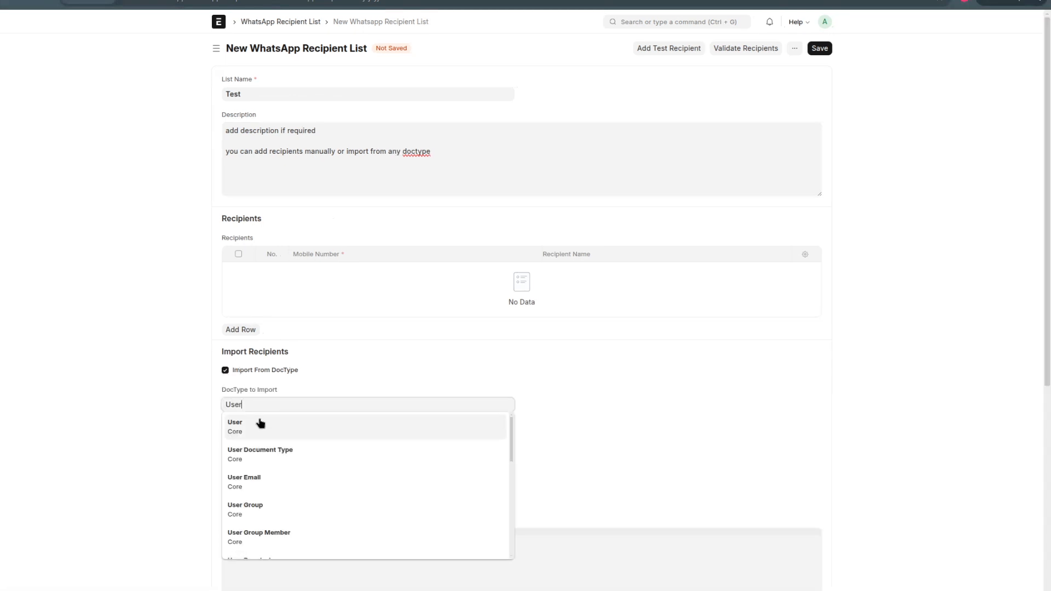
click(258, 422)
click(284, 435)
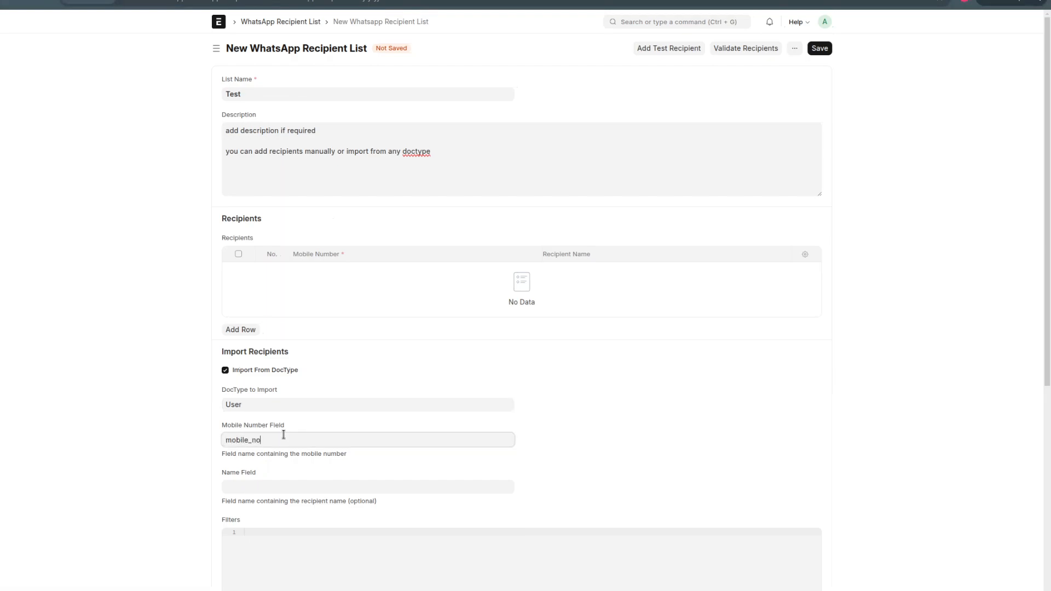
click(284, 490)
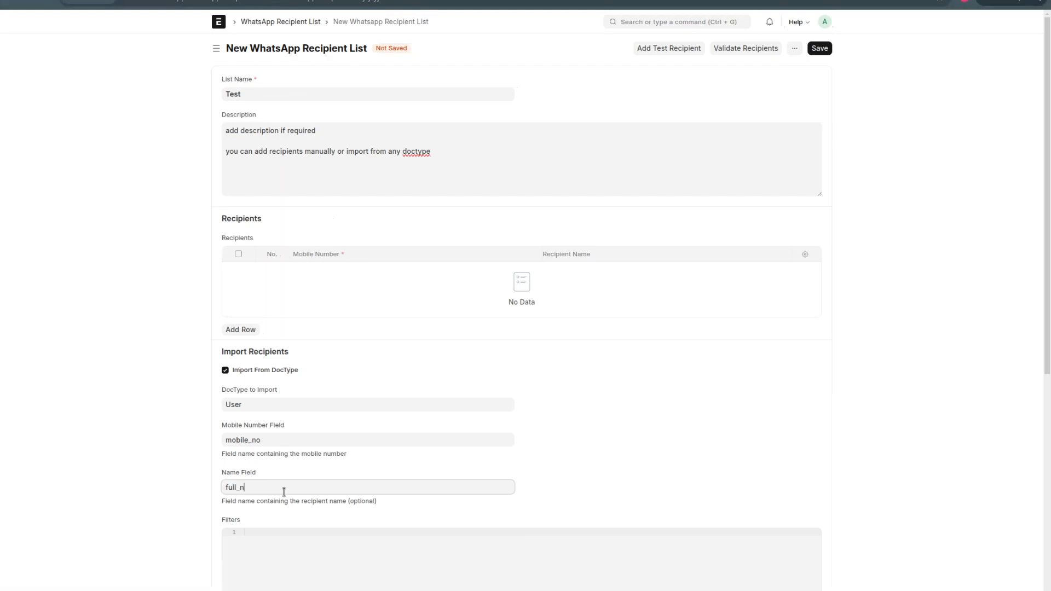
text(full_name)
Step: Copy the example JSON email filter from the hint below Filters into the import filters
scroll(284, 492, down, 7)
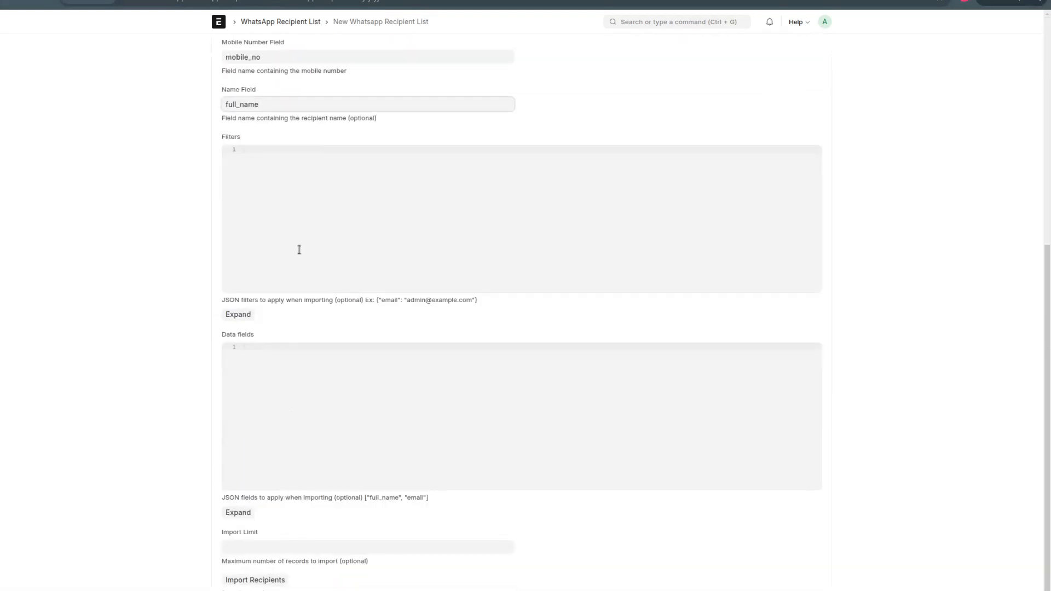
double_click(233, 138)
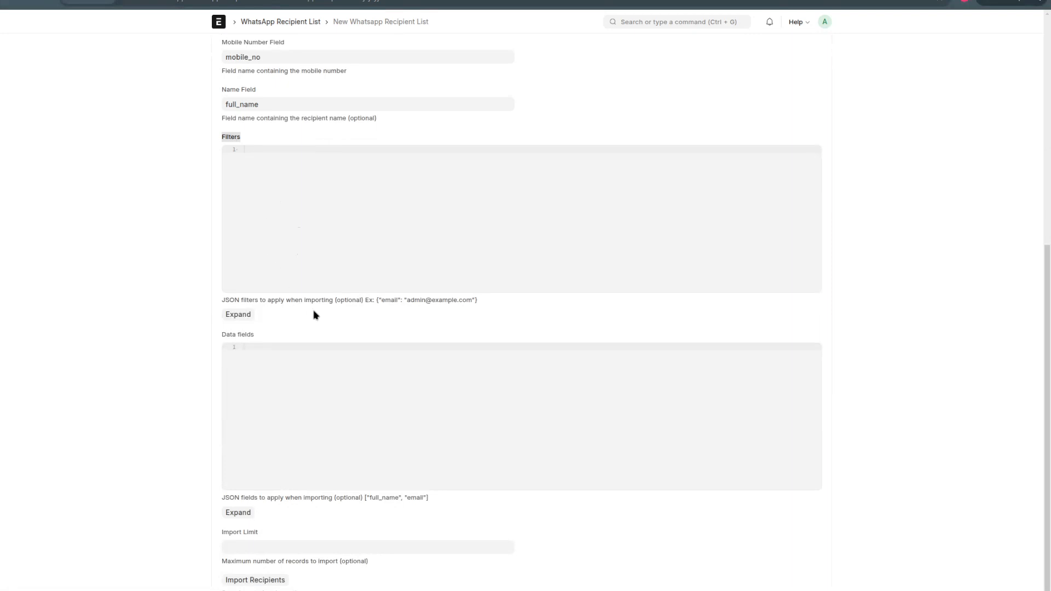
double_click(348, 300)
drag(376, 300, 483, 304)
key(ctrl+c)
click(391, 231)
key(ctrl+v)
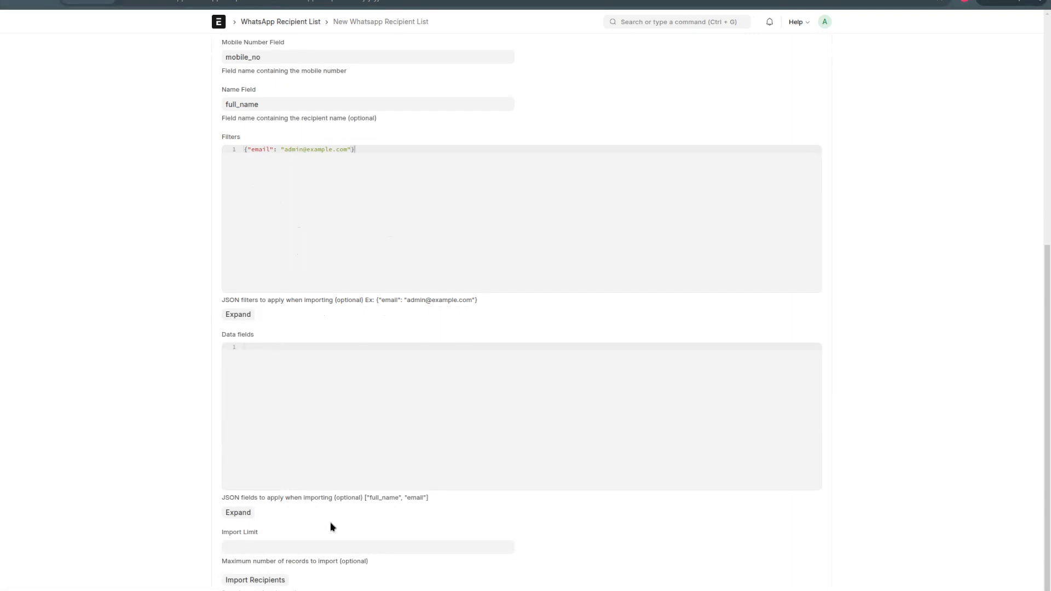
Step: Set the import data fields to ["full_name", "email"] from the example hint and save the recipient list
drag(364, 497, 443, 507)
key(ctrl+c)
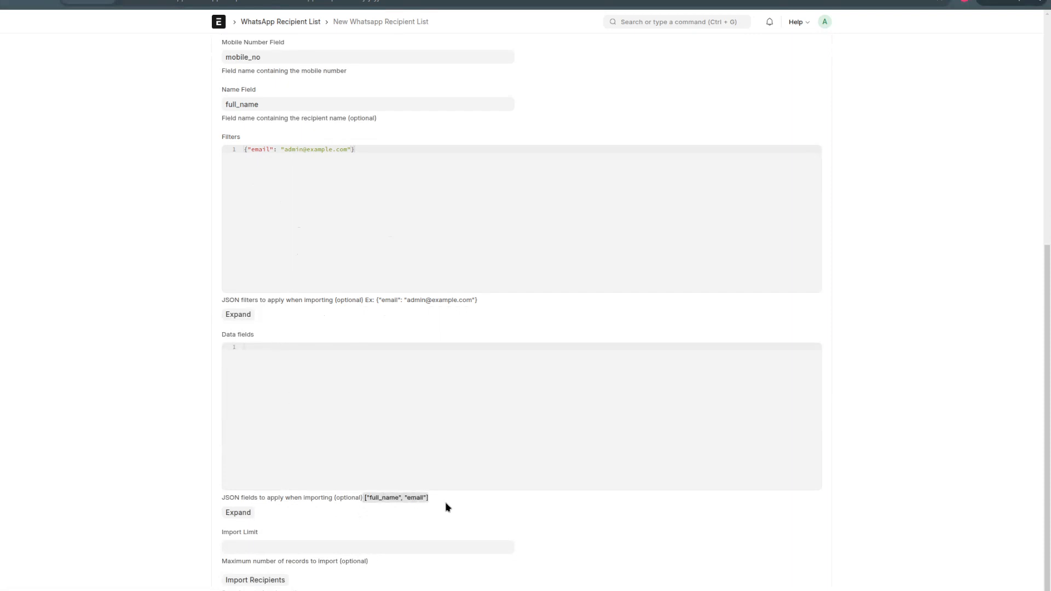
click(386, 457)
key(ctrl+v)
double_click(351, 501)
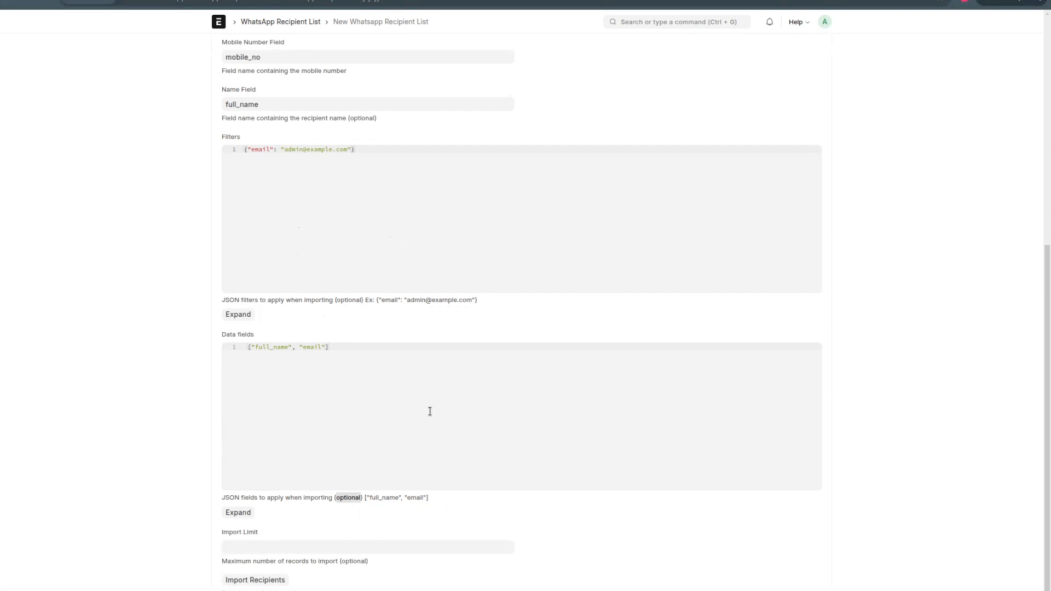
scroll(430, 412, up, 7)
scroll(760, 263, down, 7)
scroll(496, 493, up, 2)
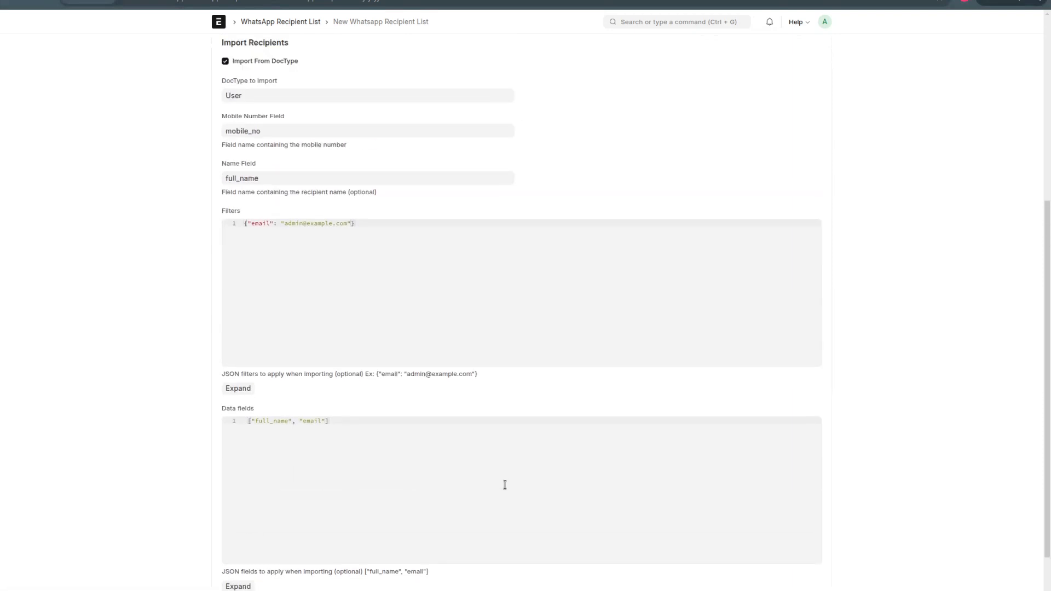
click(818, 48)
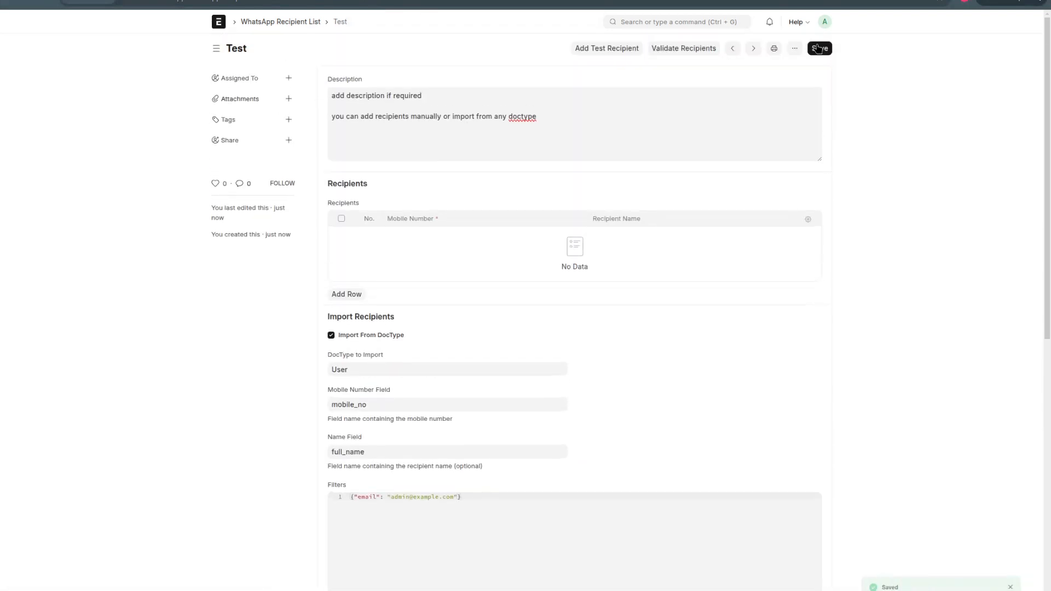
Step: Import the recipients into the Test list using the email filter and dismiss the resulting message
scroll(676, 278, down, 8)
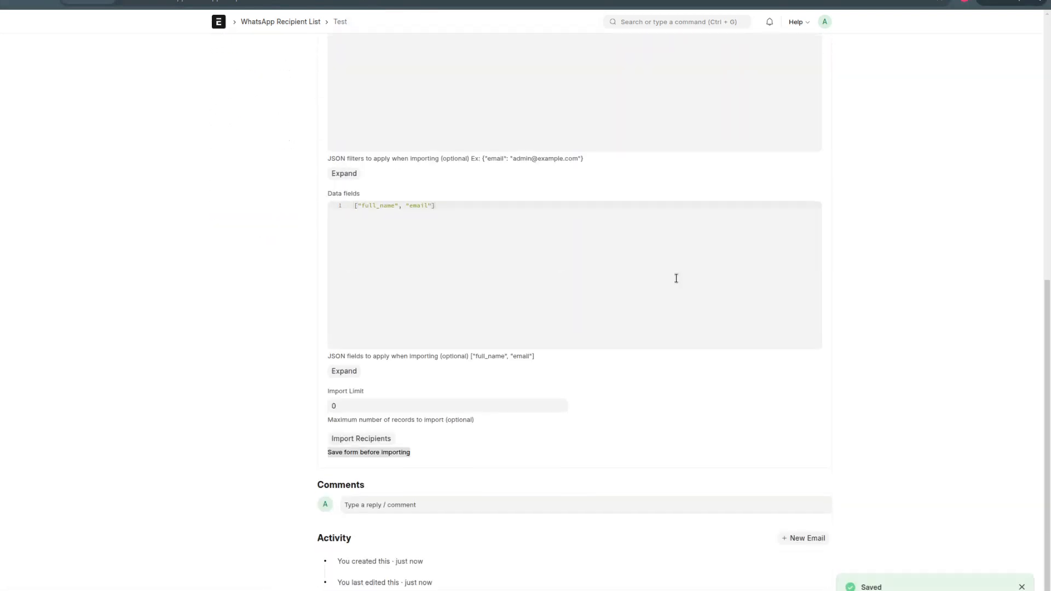
scroll(675, 278, up, 4)
scroll(676, 279, down, 5)
click(382, 440)
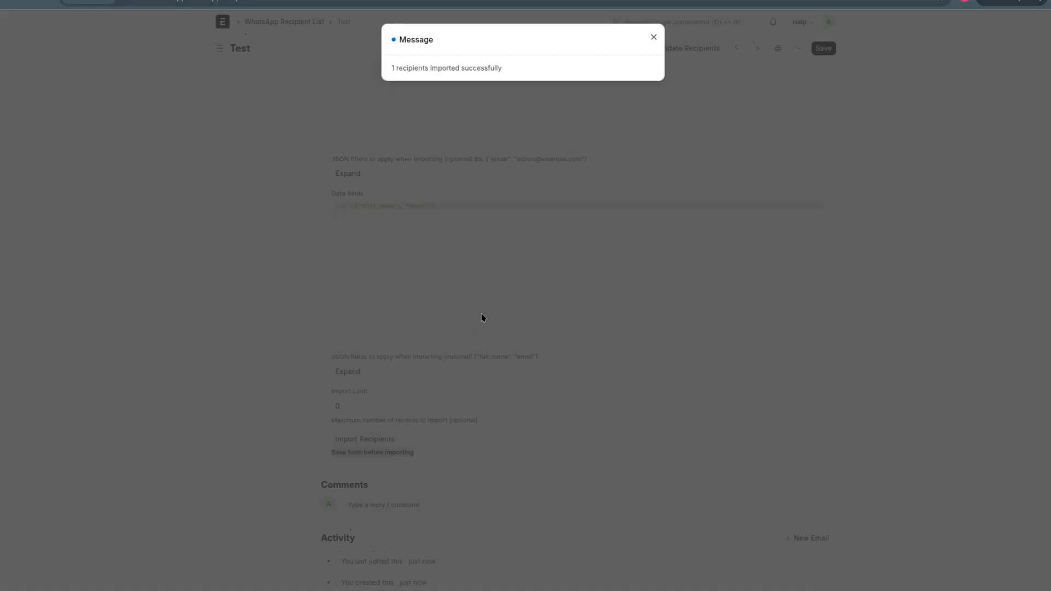
click(481, 314)
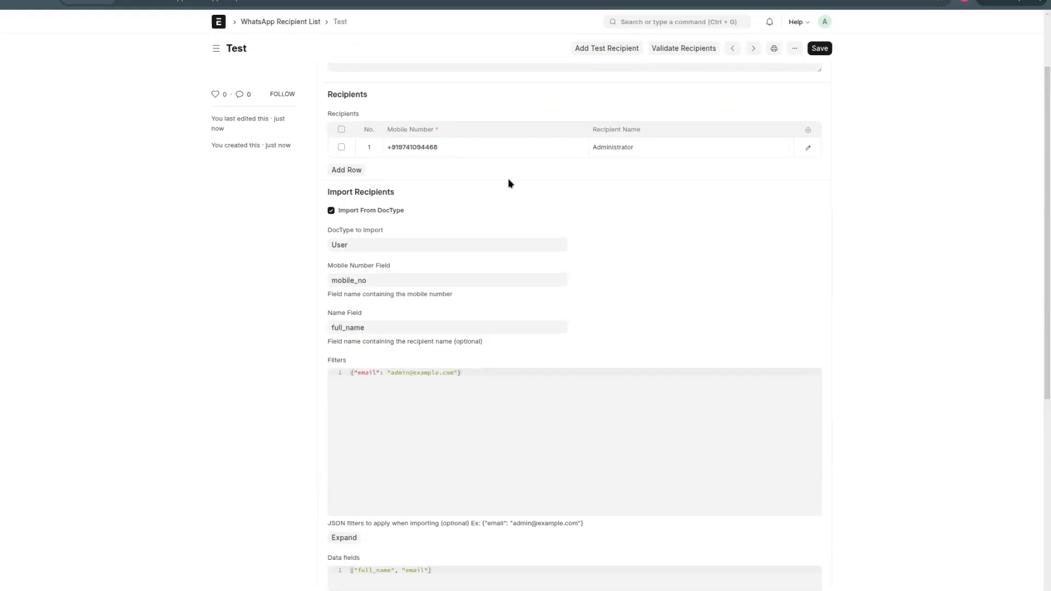
Step: Review the imported recipients and import settings, and validate the recipients' mobile numbers
scroll(555, 257, up, 2)
scroll(556, 259, down, 8)
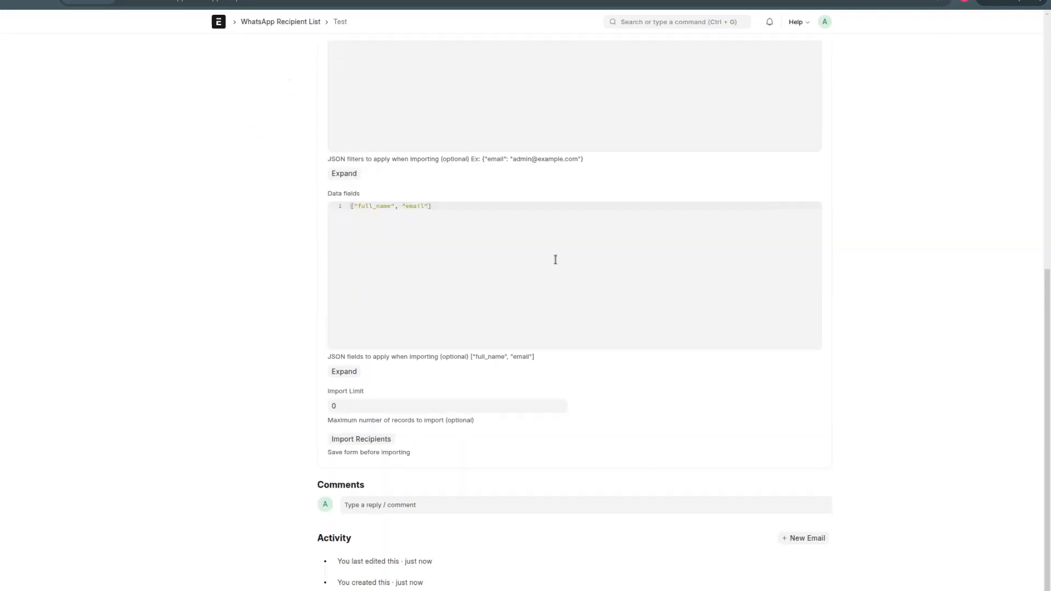
scroll(557, 259, up, 4)
double_click(519, 250)
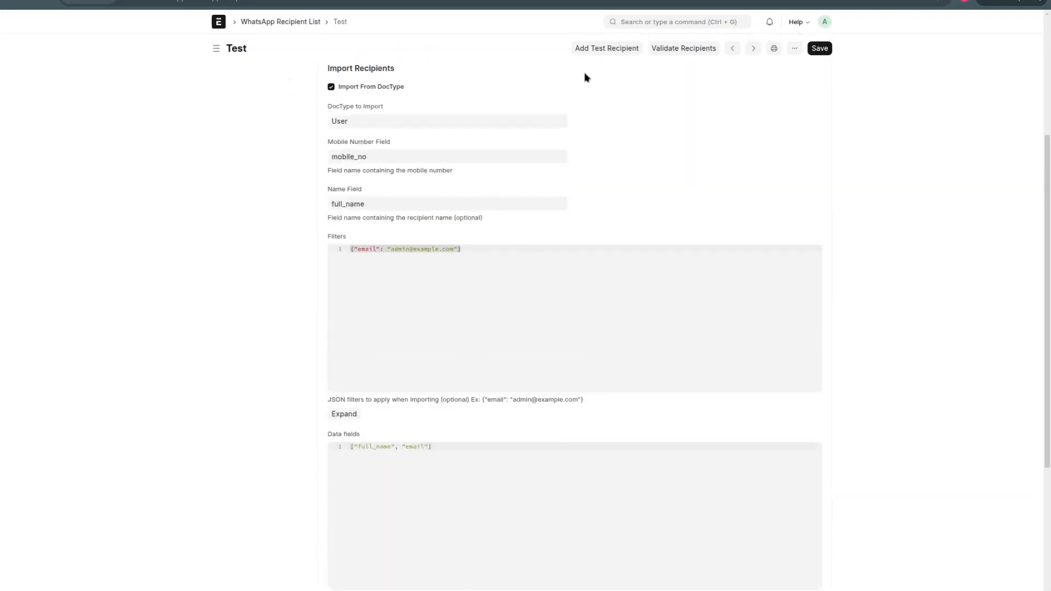
click(672, 49)
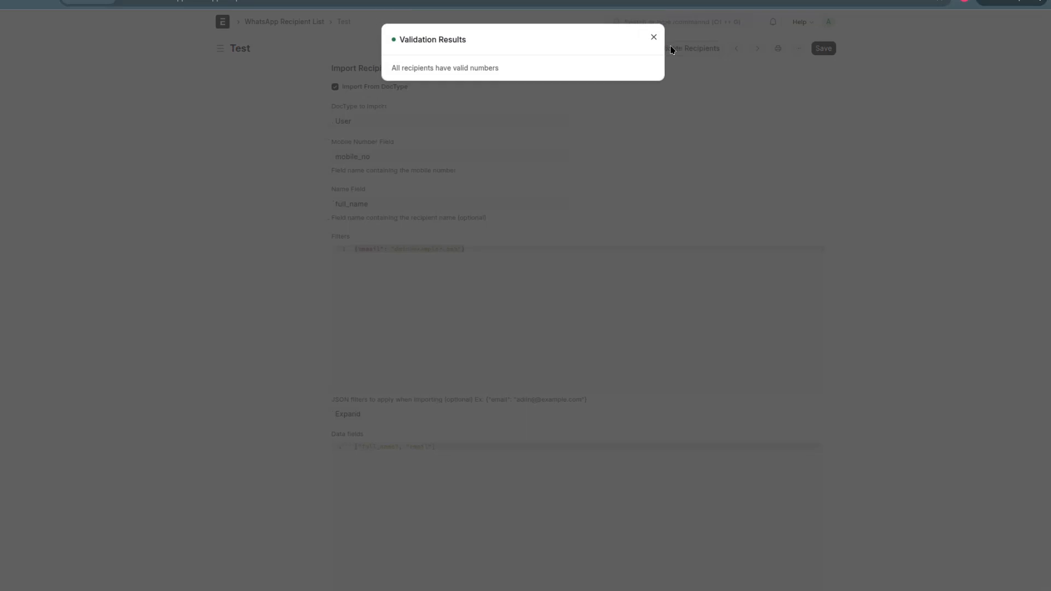
triple_click(449, 69)
click(534, 138)
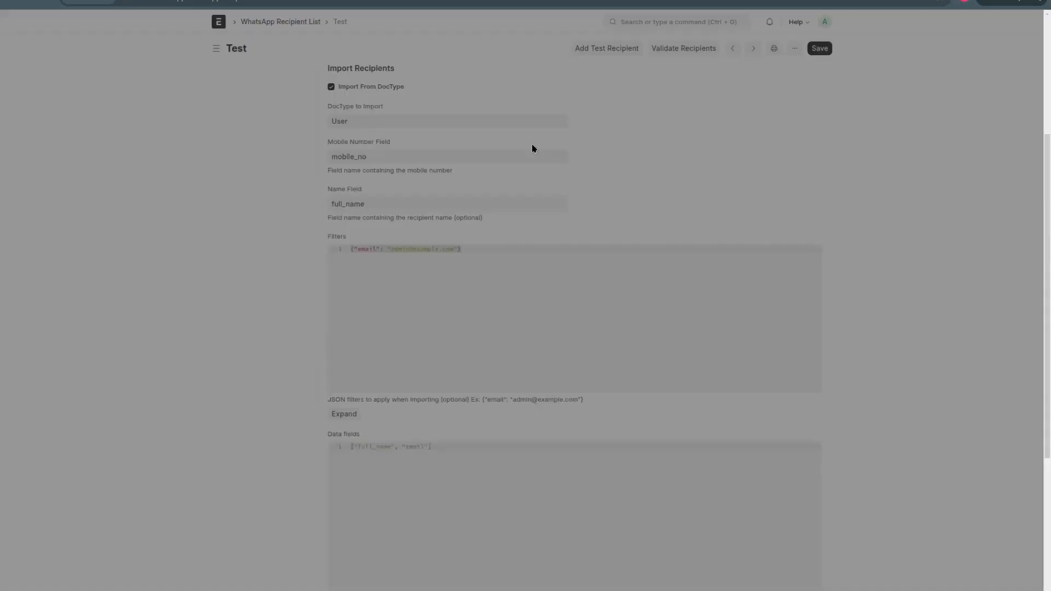
Step: Clear the JSON import filters of the Test list and save it
click(455, 266)
key(BackSpace)
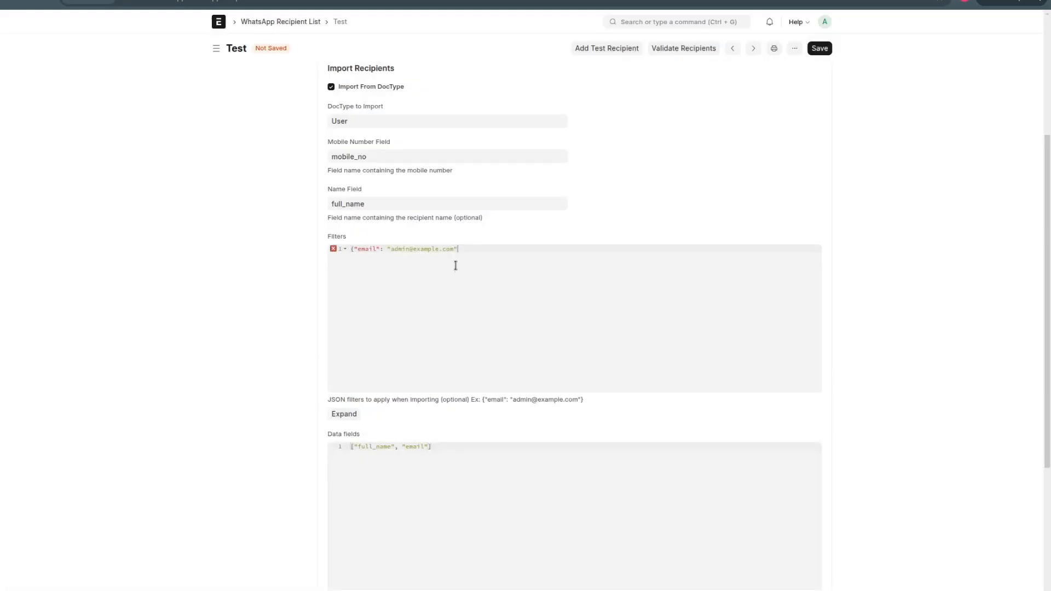
key(ctrl+a)
key(BackSpace)
click(824, 50)
Step: Import the recipients again without any filter and dismiss the resulting message
scroll(657, 225, down, 5)
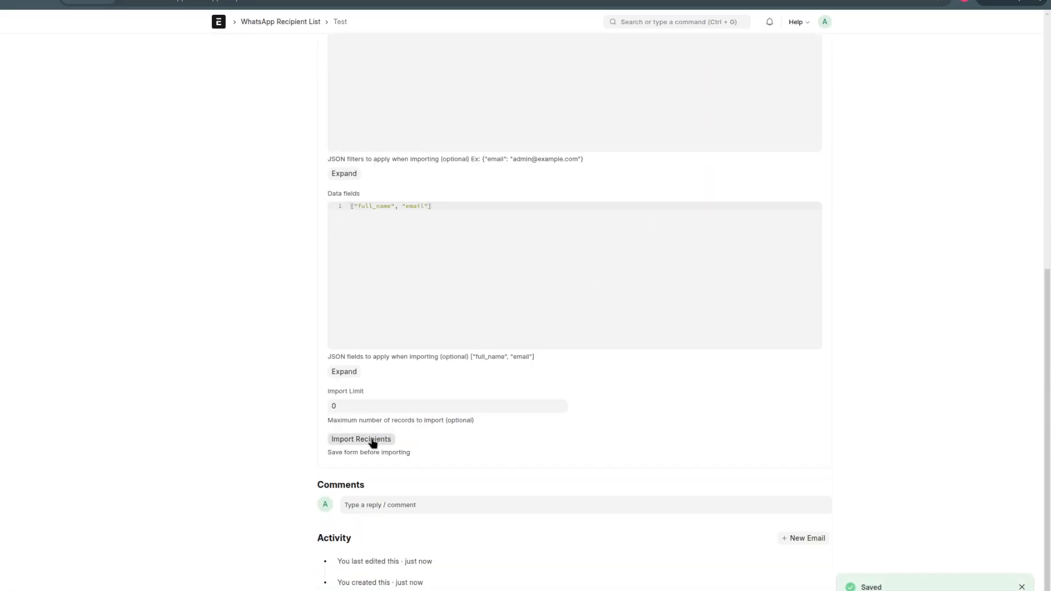
click(373, 440)
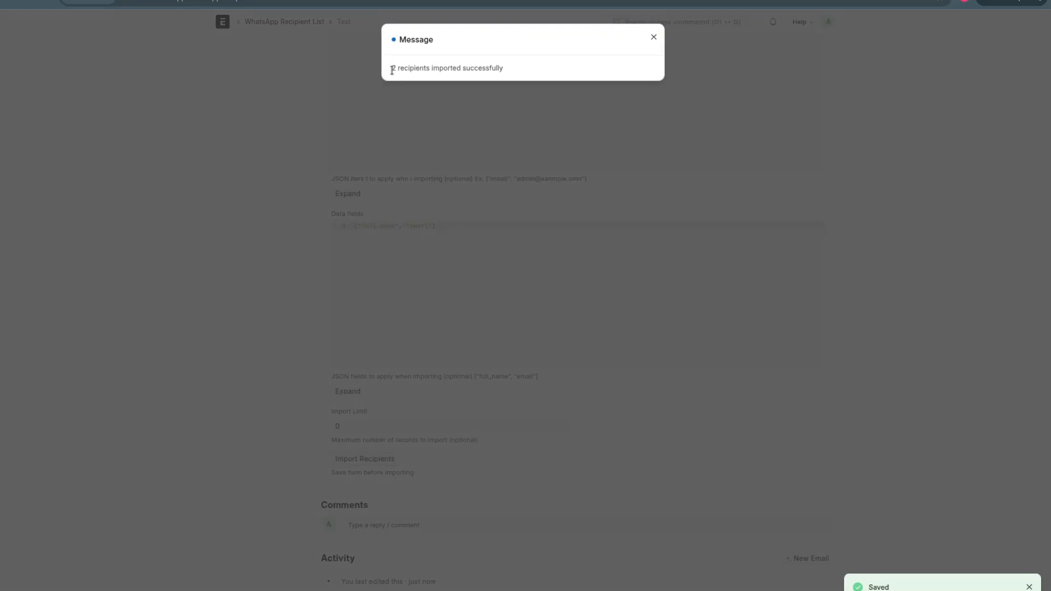
triple_click(392, 69)
click(465, 158)
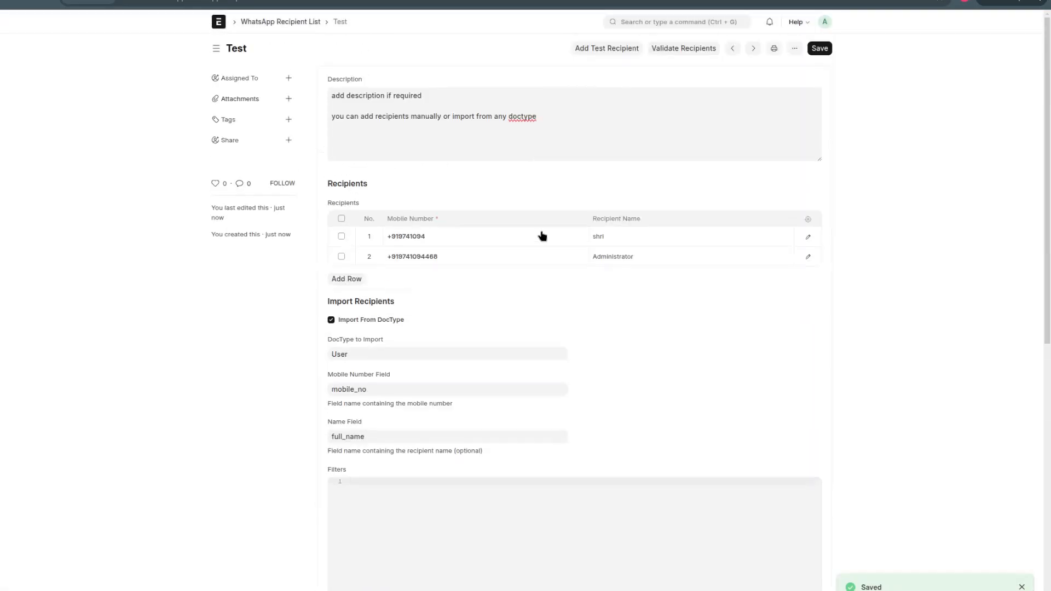
Step: Validate the Test list's recipients, delete the first row with the invalid mobile number, and save the list
click(677, 49)
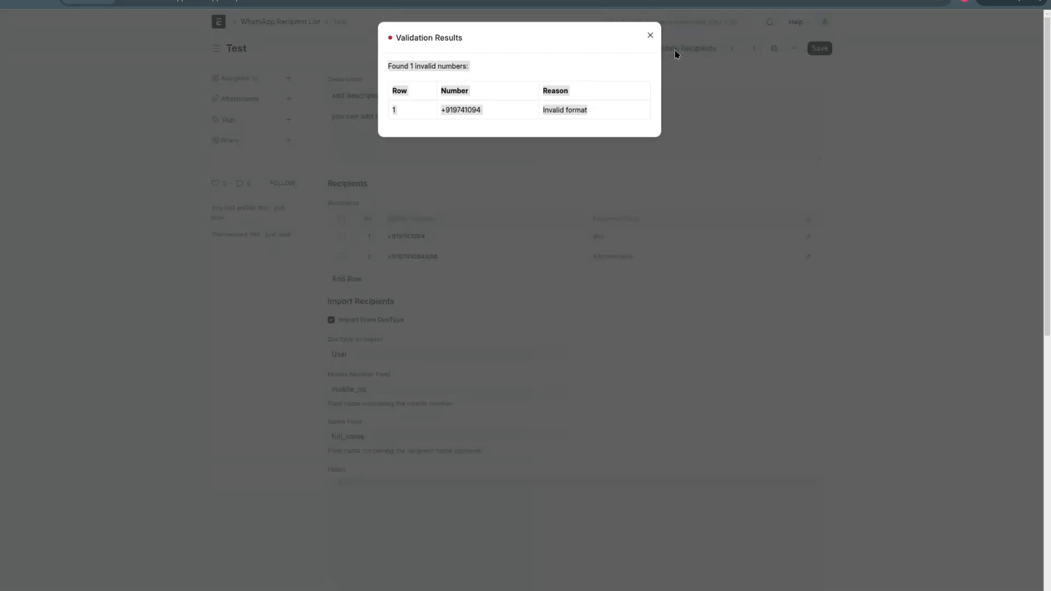
click(563, 226)
click(341, 237)
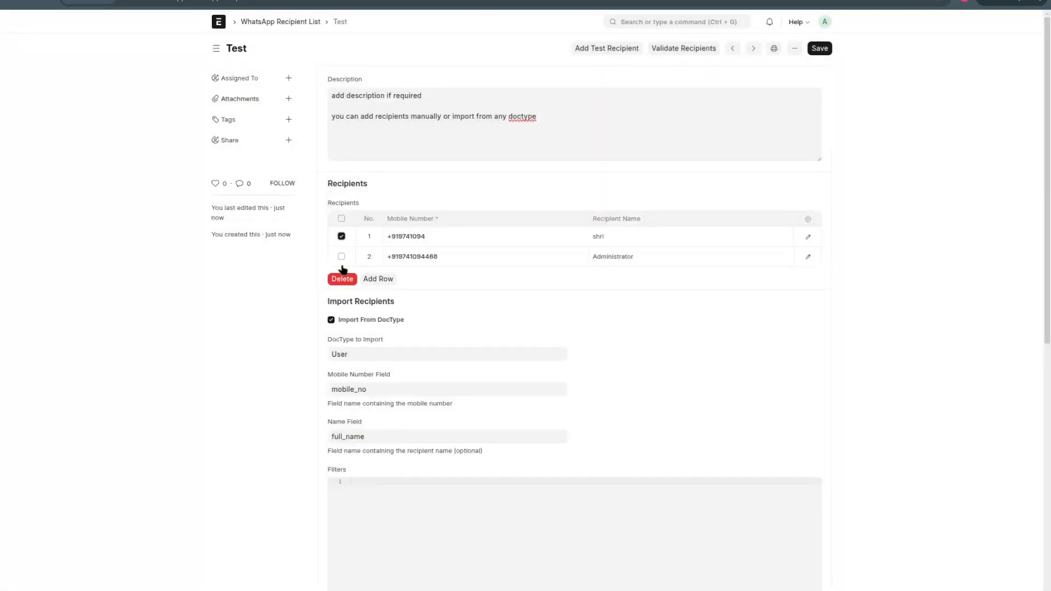
click(340, 278)
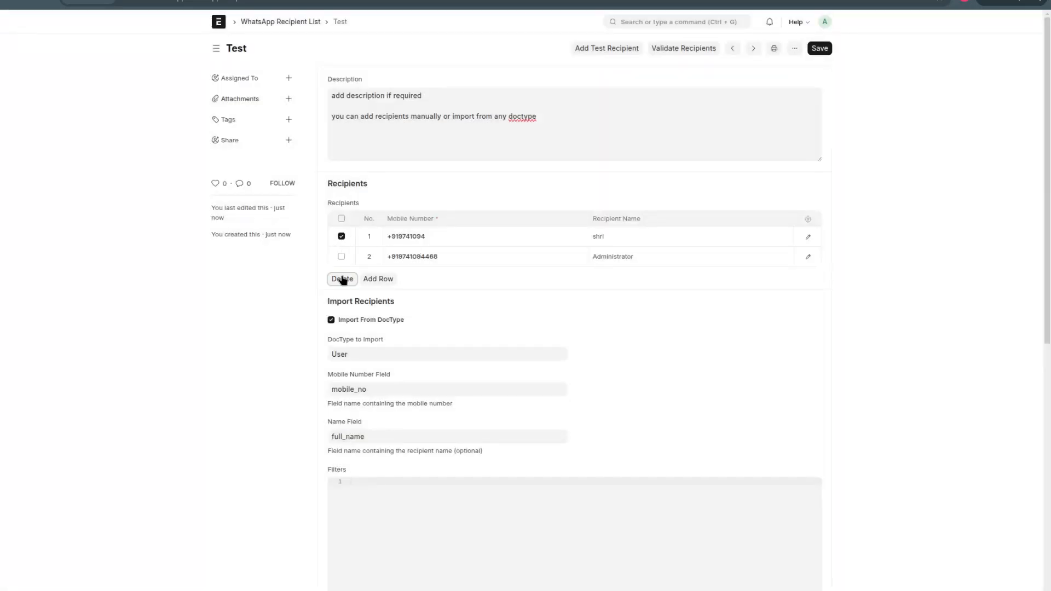
click(817, 49)
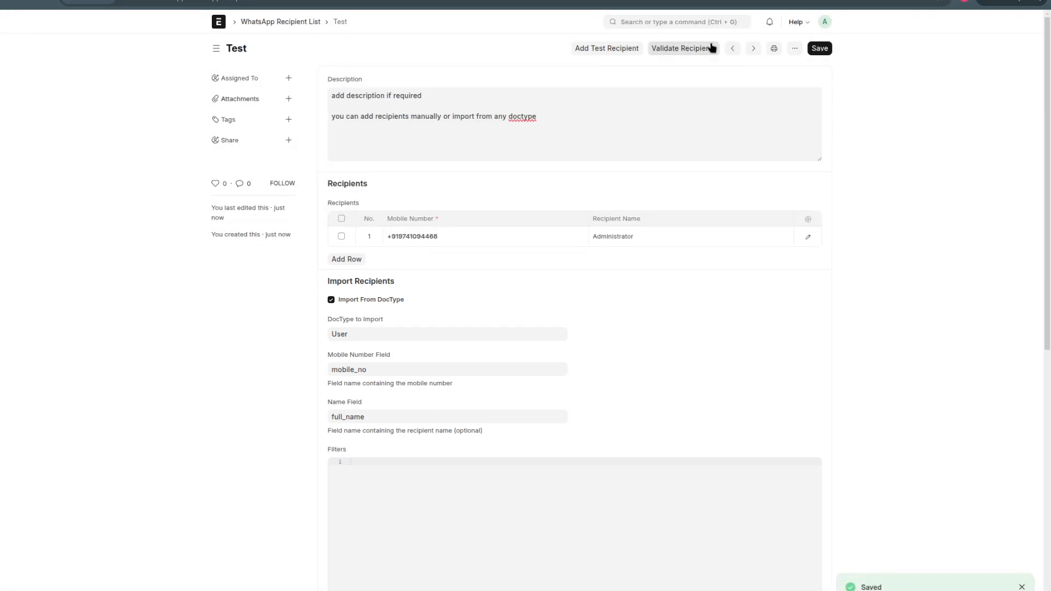
Step: Search for "bulk wha", open the Bulk WhatsApp Message list, and start a new bulk message
click(672, 24)
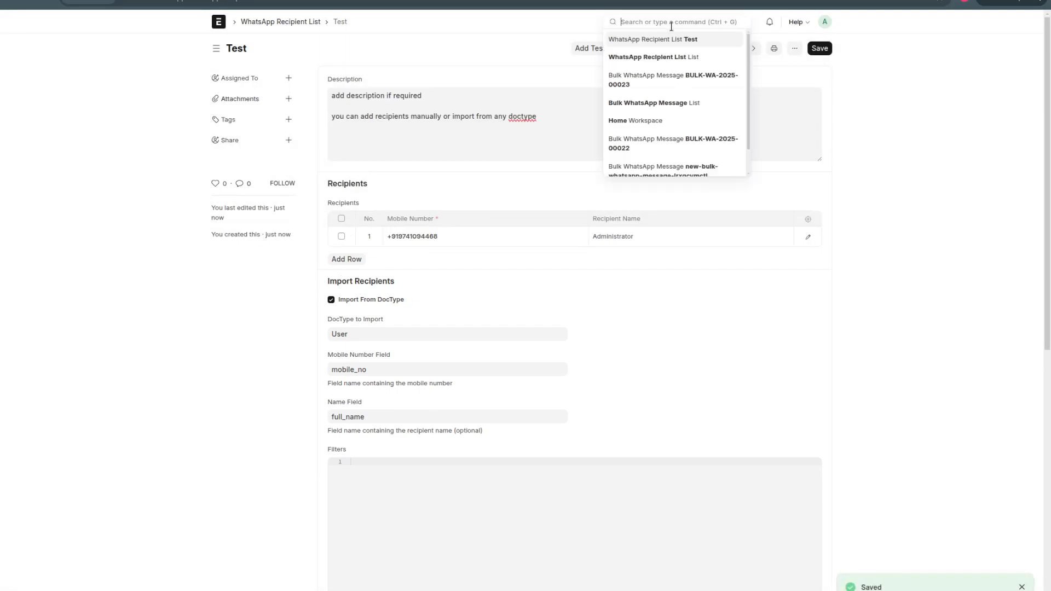
text(bulk)
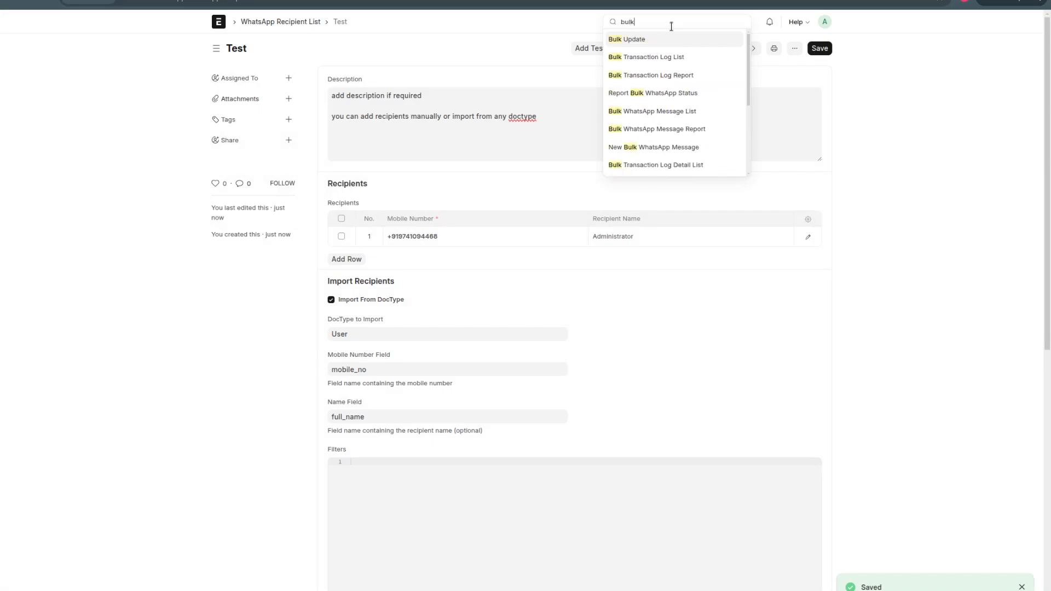
text( wha)
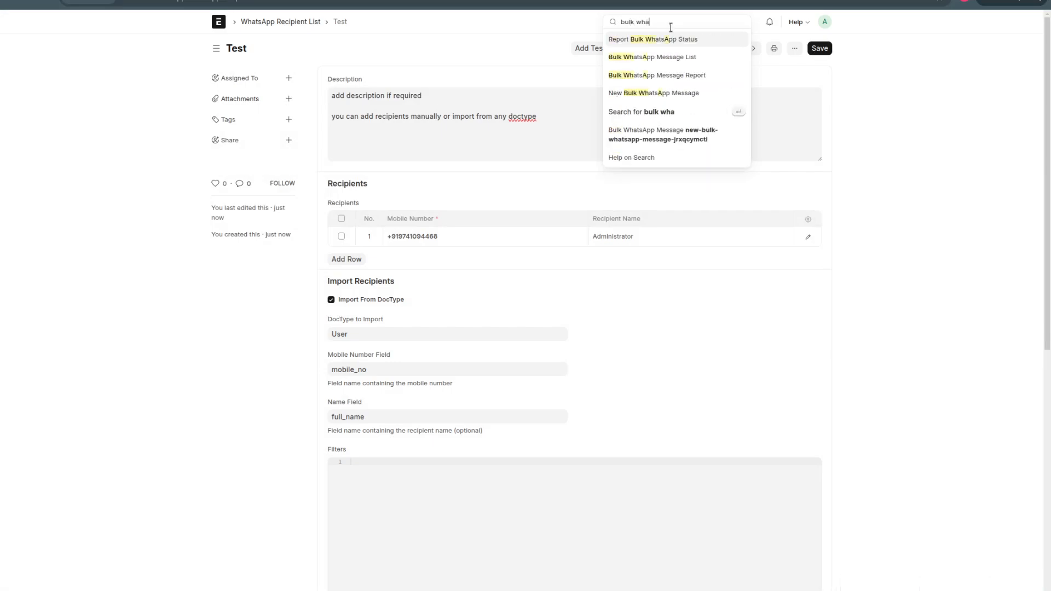
click(655, 58)
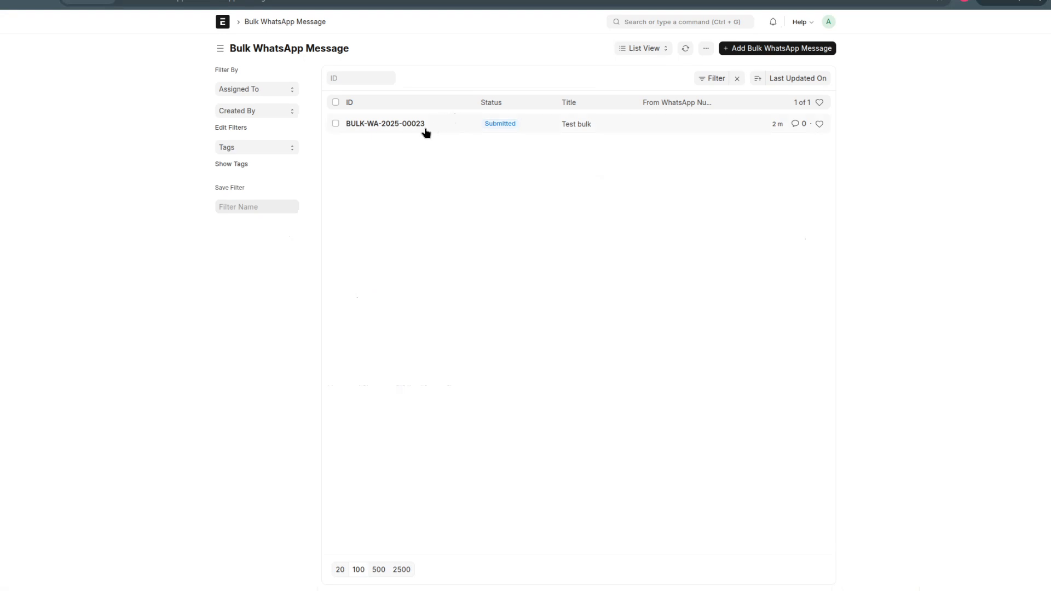
click(783, 49)
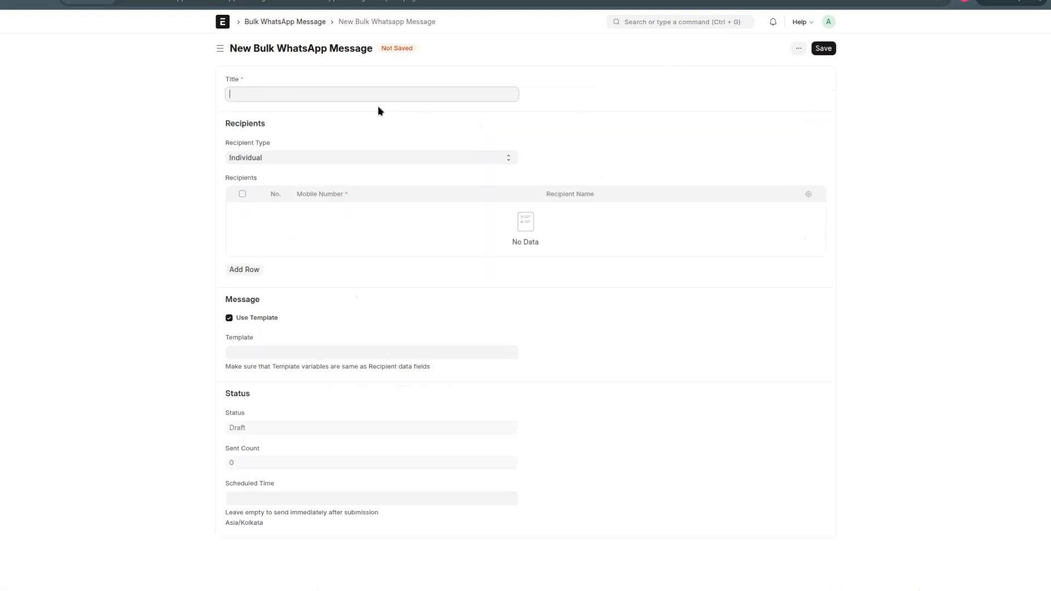
Step: Title the bulk message "Test from recipient list" and set its recipient type to Recipient List using the Hello list
text(Test from recipient list)
click(314, 159)
click(291, 188)
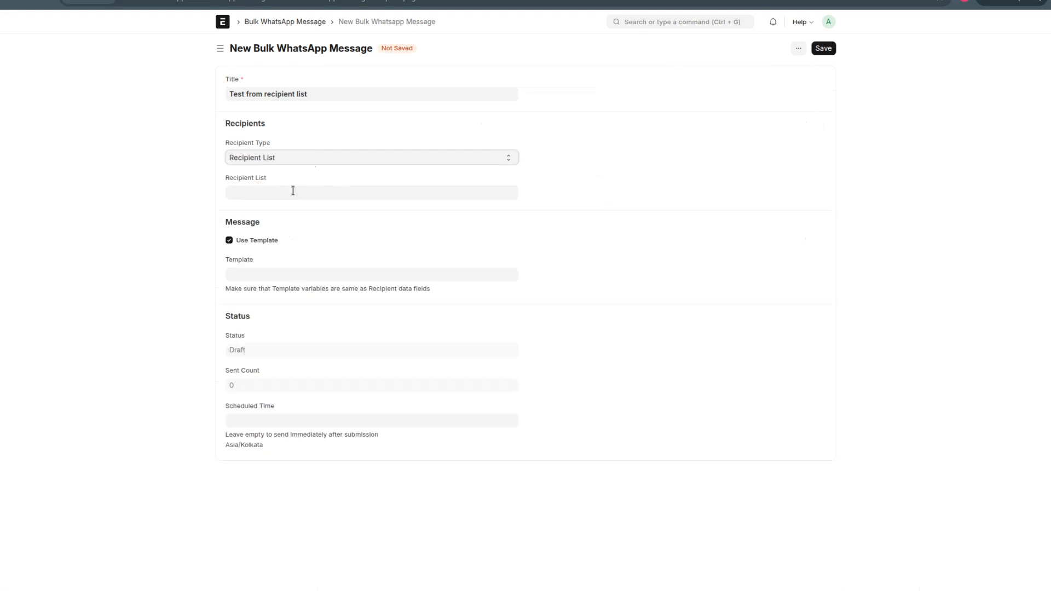
click(284, 191)
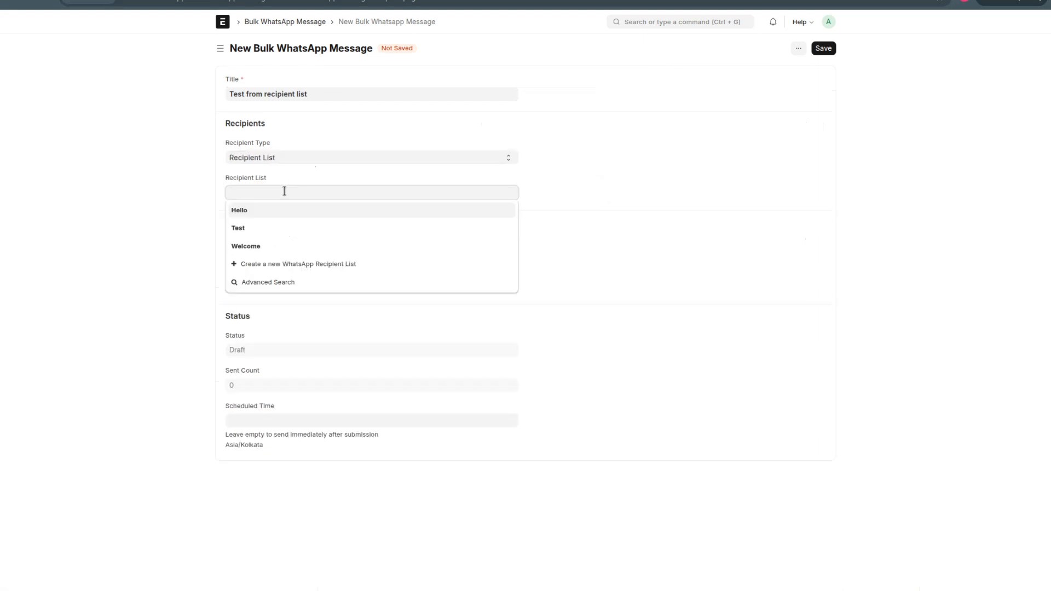
click(280, 213)
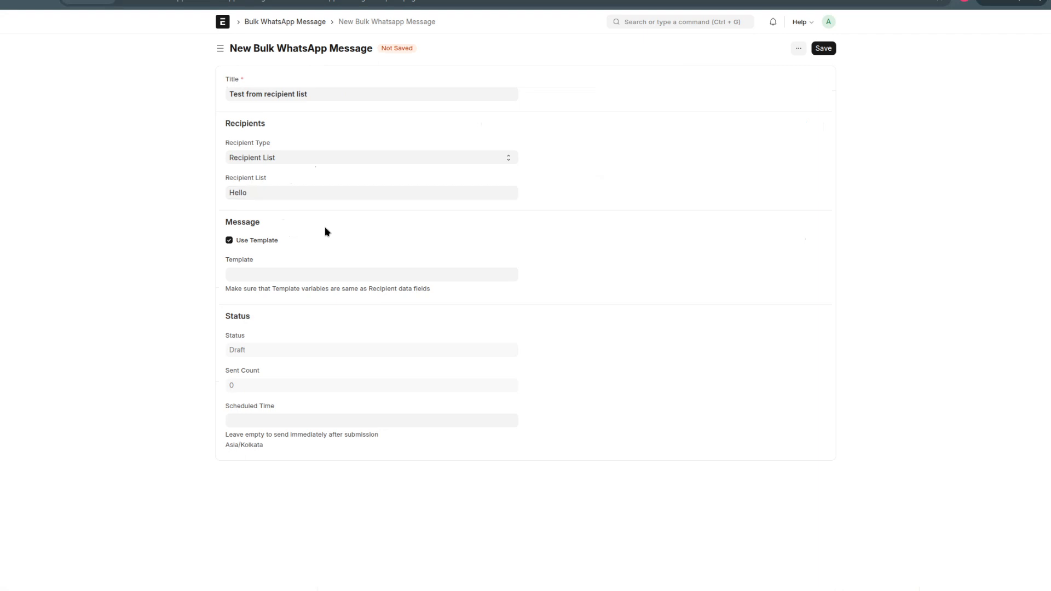
Step: Choose the issue_creation_update-en template for the bulk message and save it as a draft
click(273, 274)
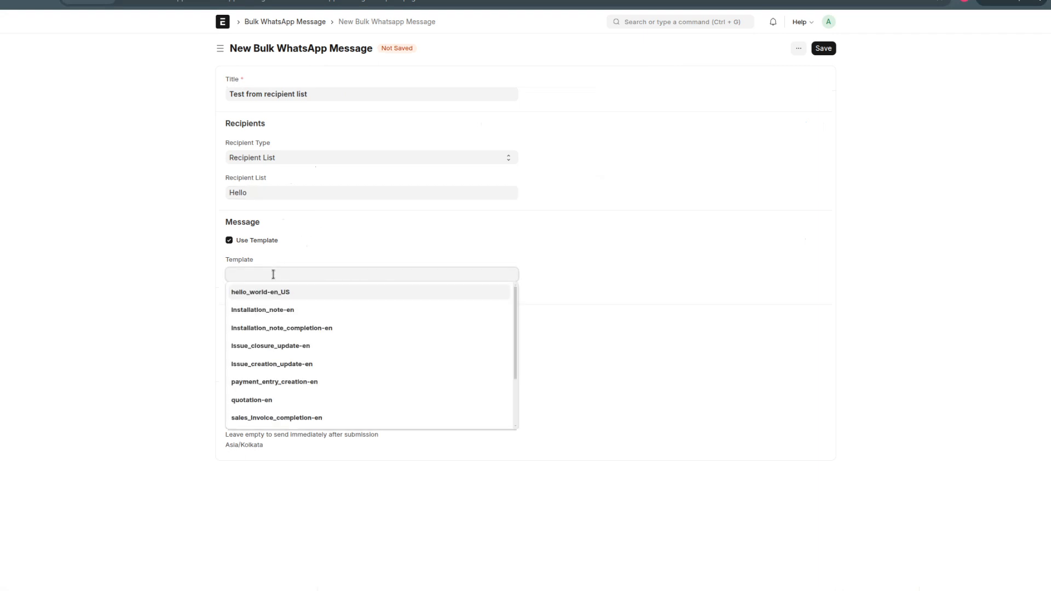
click(282, 362)
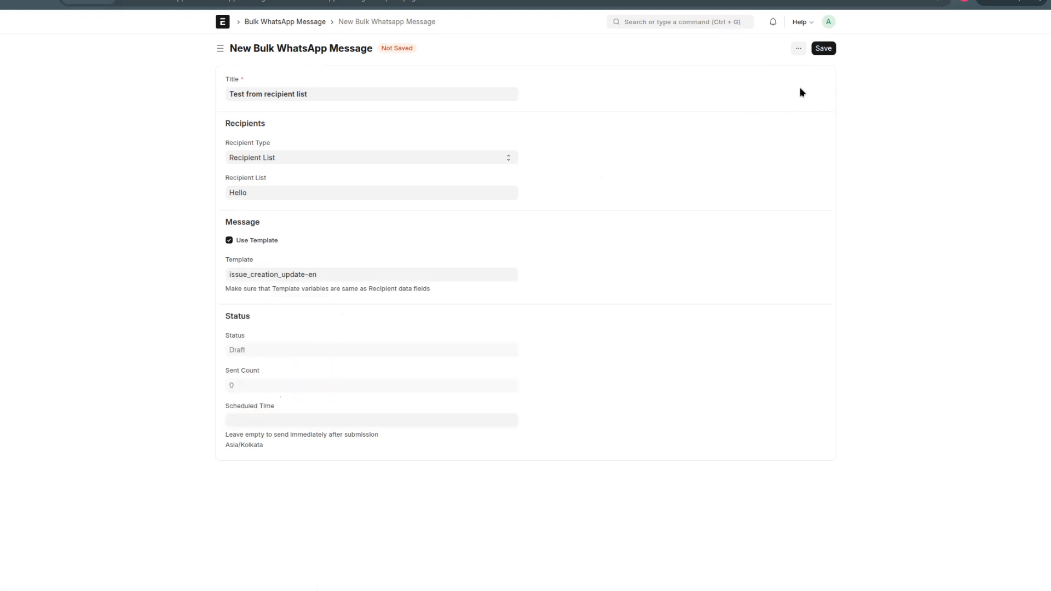
click(824, 49)
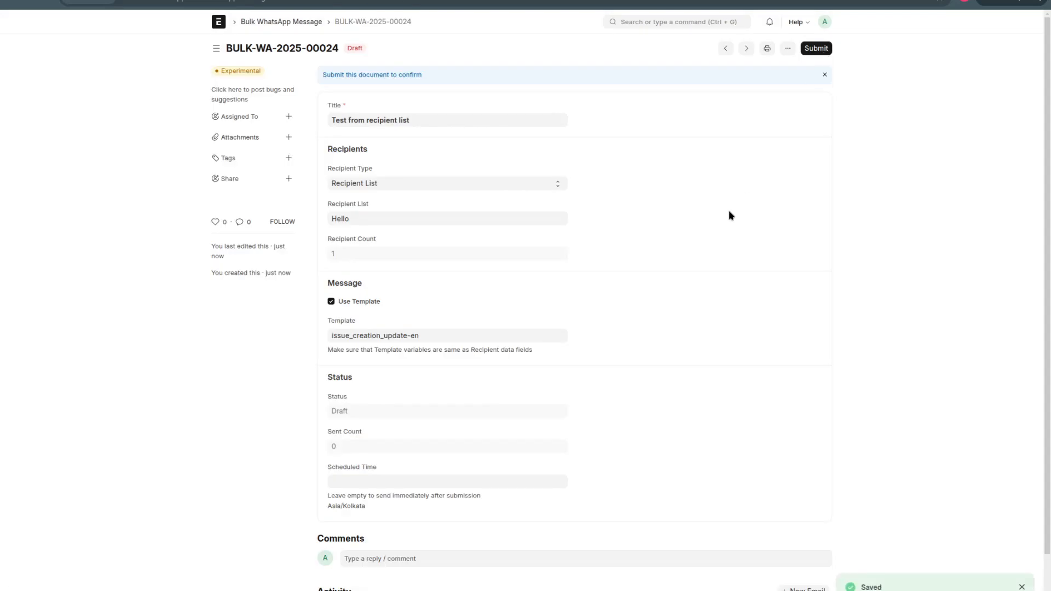
Step: Submit the saved bulk message with confirmation, check its sending progress, and close the progress window
scroll(730, 214, down, 2)
scroll(730, 215, up, 2)
click(828, 53)
click(644, 101)
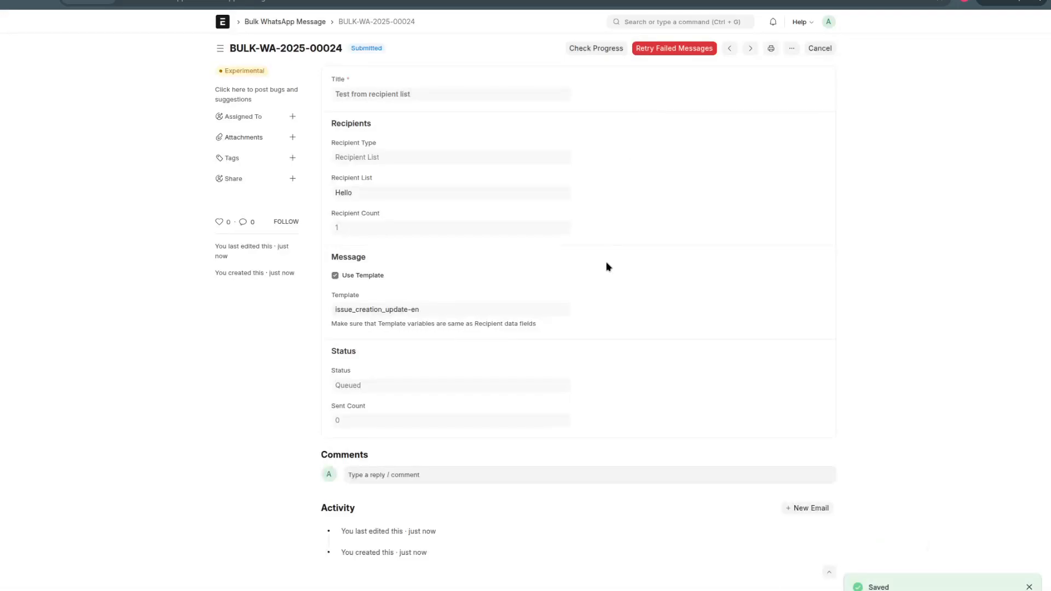
click(596, 51)
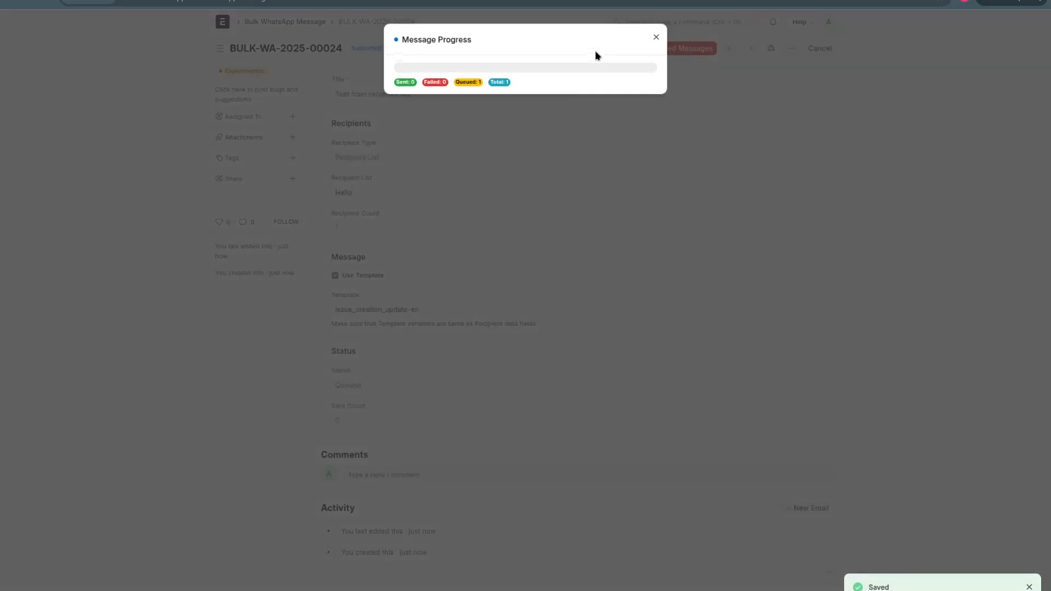
click(609, 196)
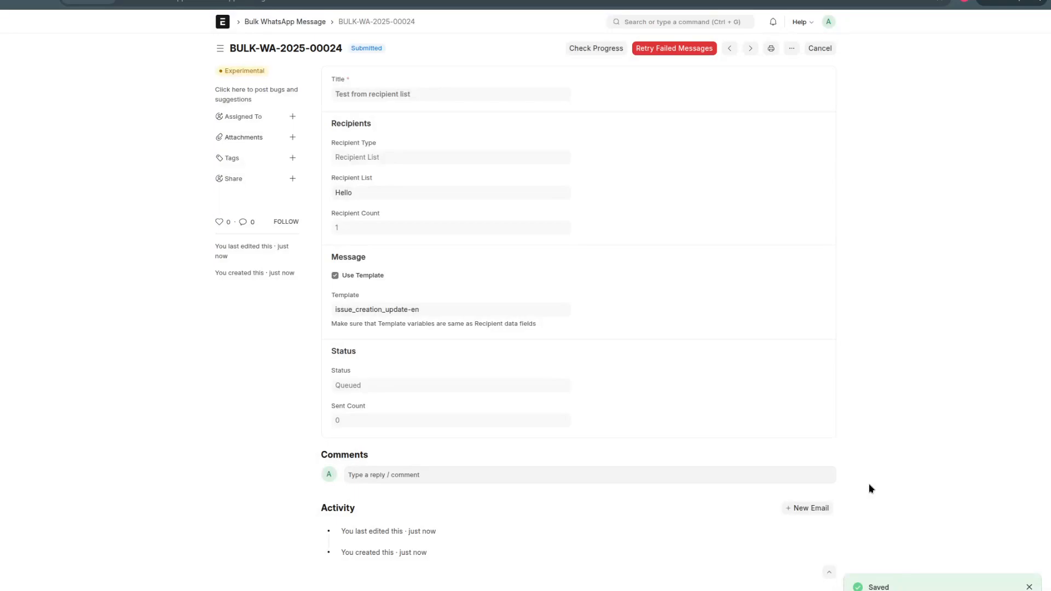